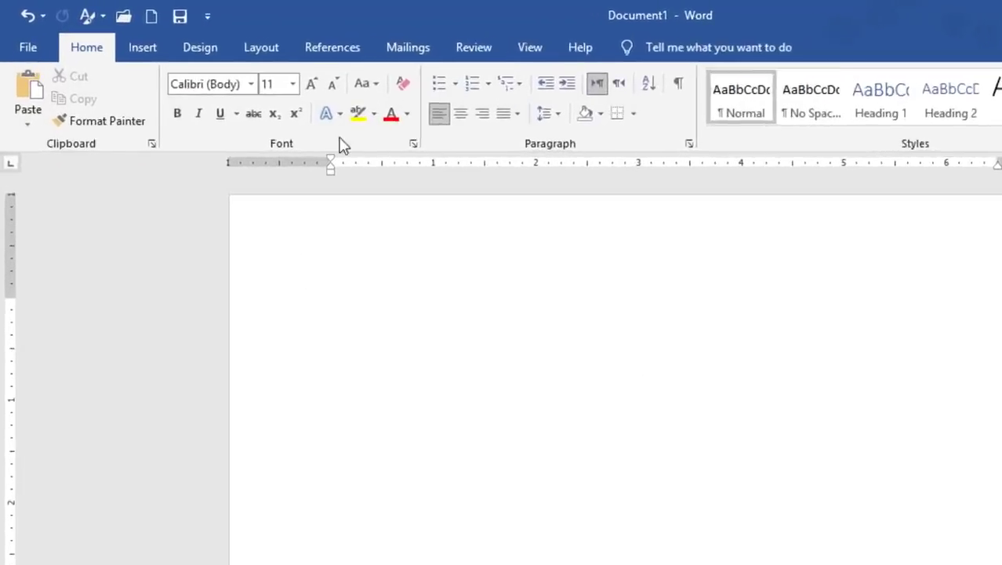
- Draw a ribbon banner shape about 5.68" wide and 0.94" high across the upper part of the page
click(185, 62)
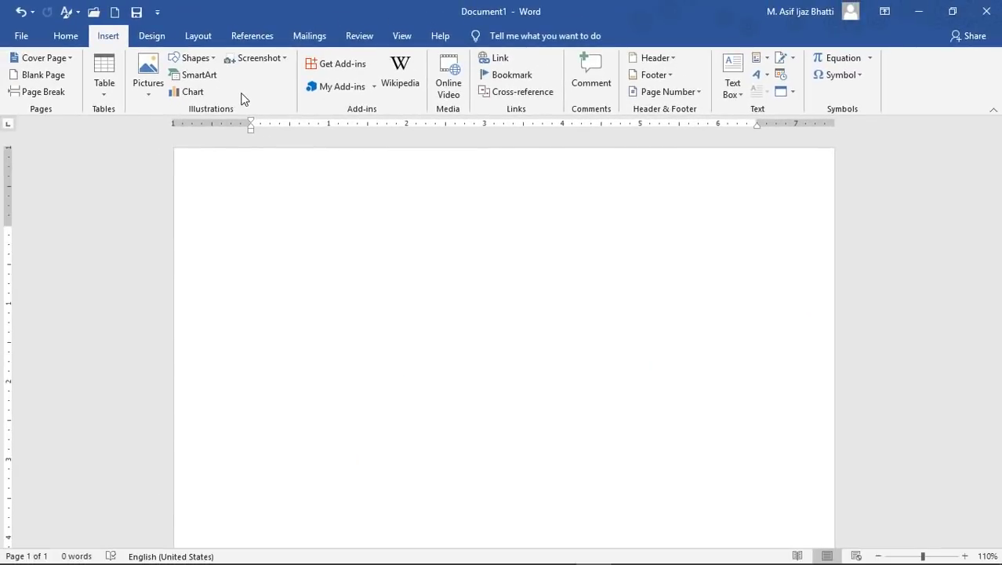
click(192, 57)
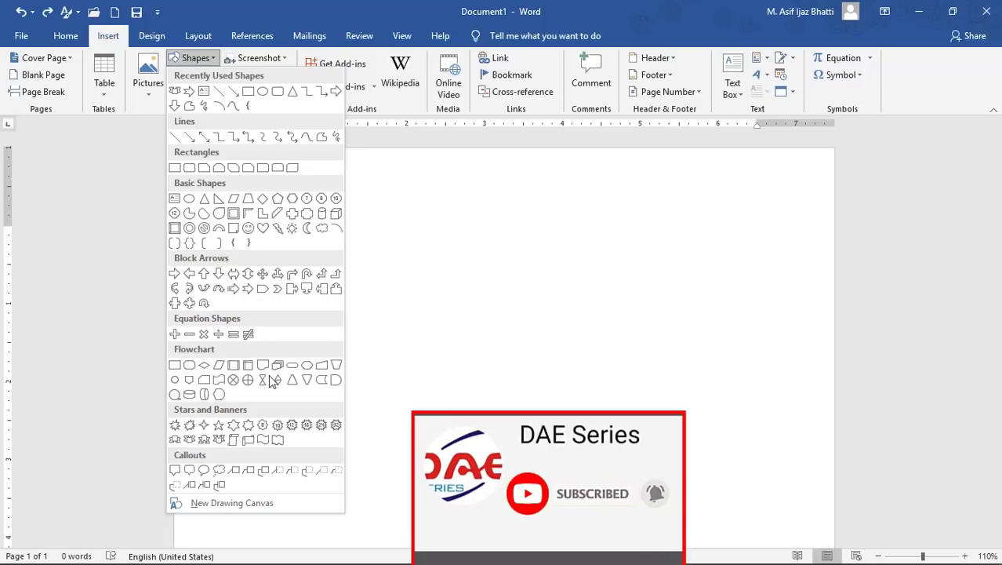
click(190, 440)
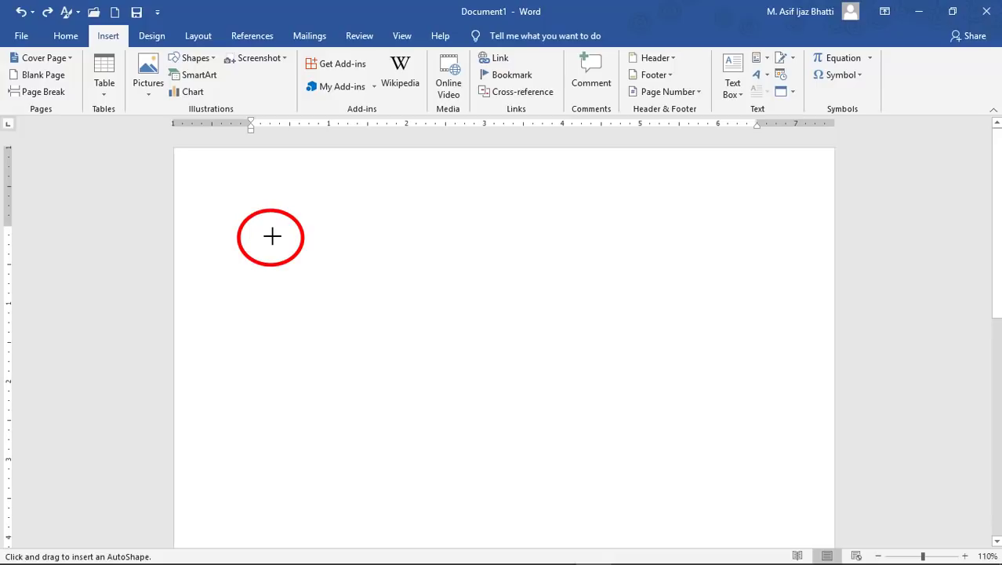
drag(273, 233, 715, 308)
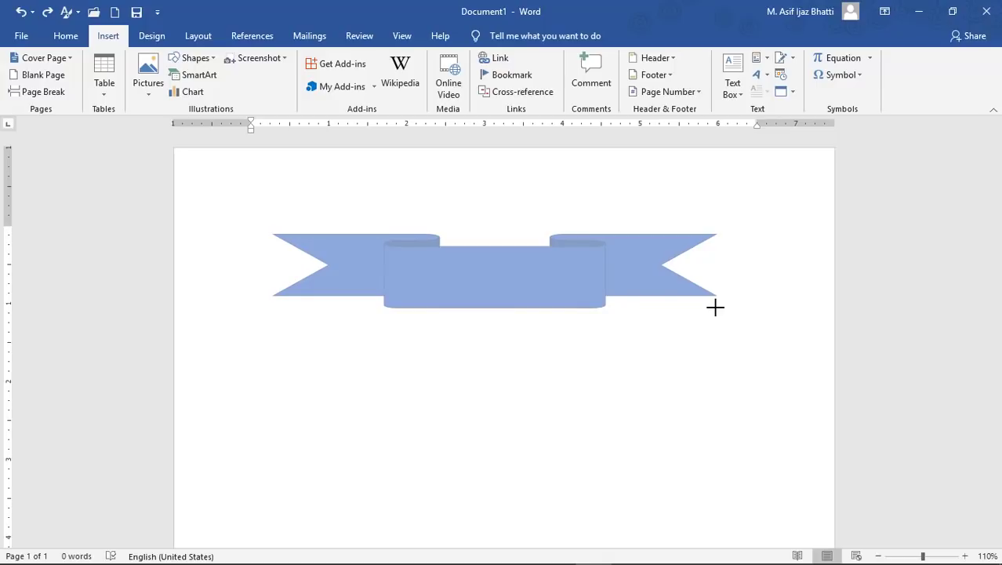
drag(714, 308, 714, 307)
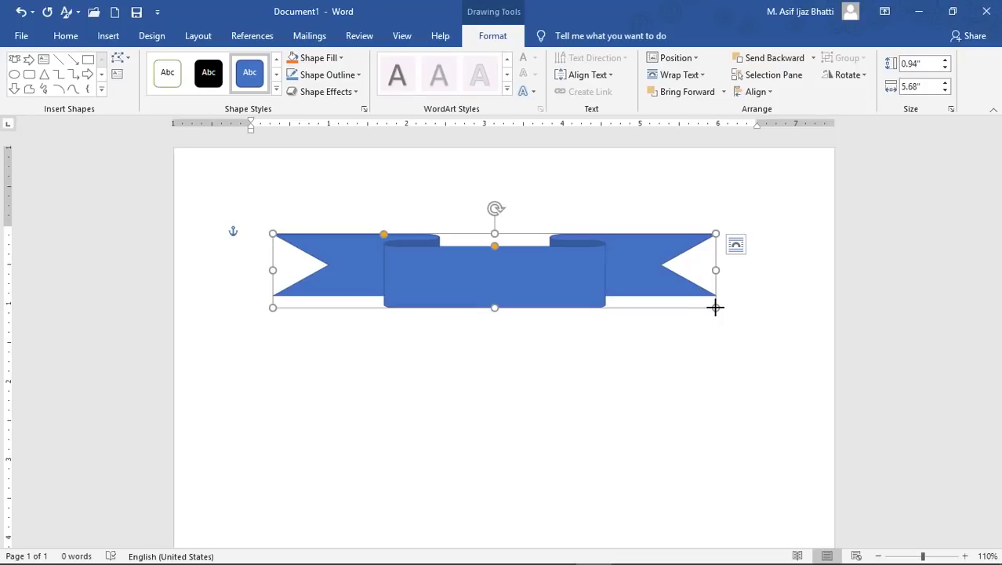
- Add the text "MS Word 2016" inside the ribbon banner
right_click(472, 270)
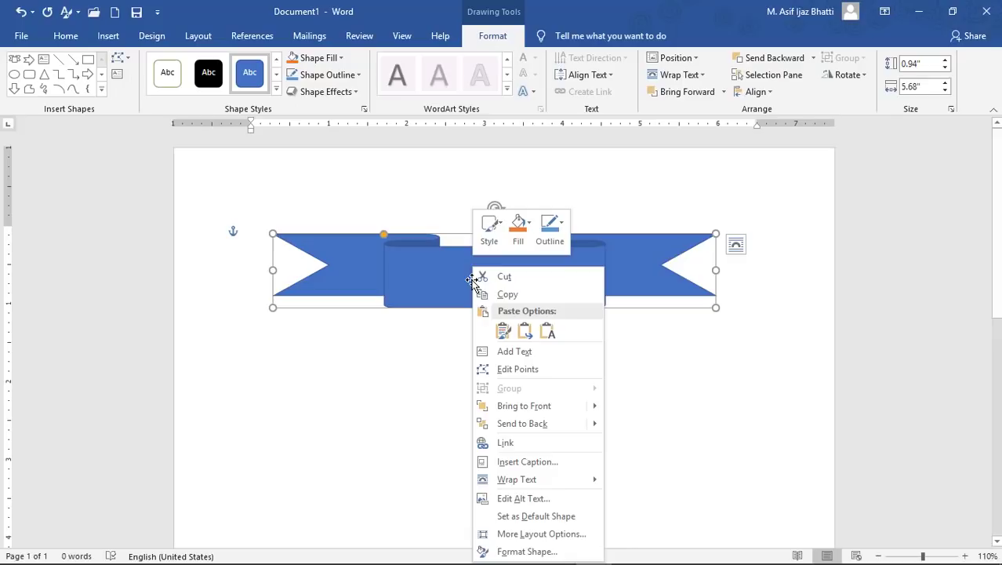
click(536, 352)
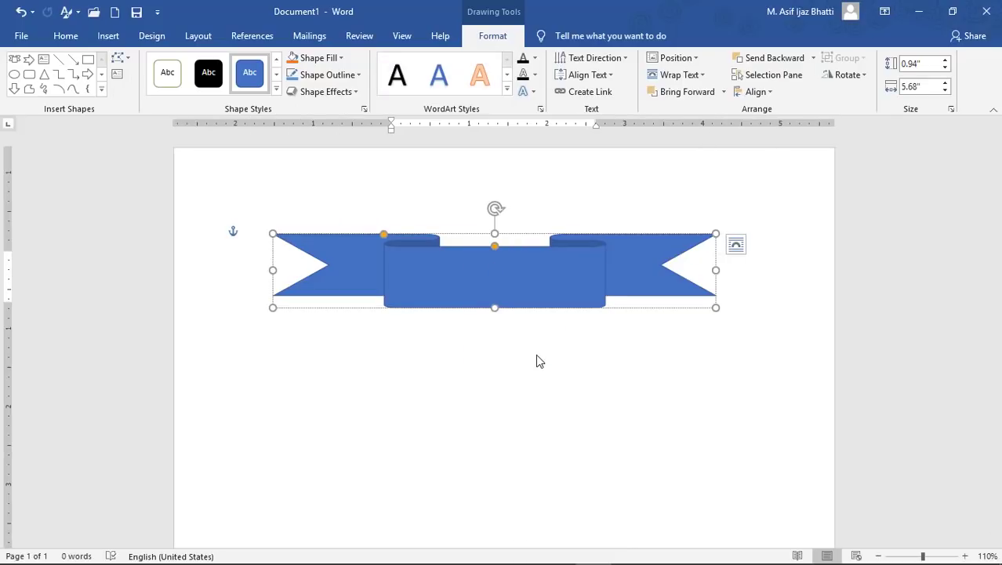
text(MS Wopr)
key(BackSpace)
key(BackSpace)
text(rd 2016)
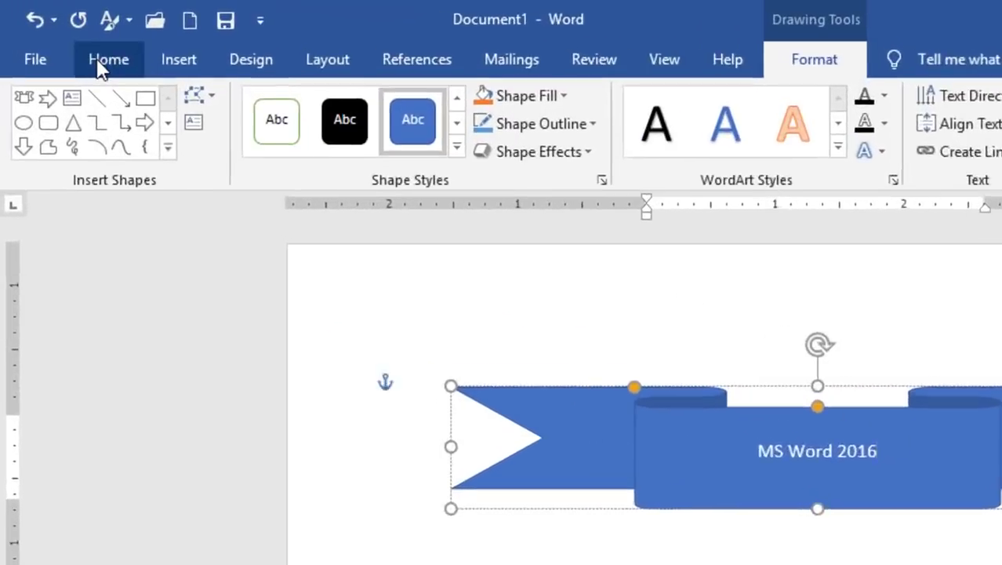
click(63, 37)
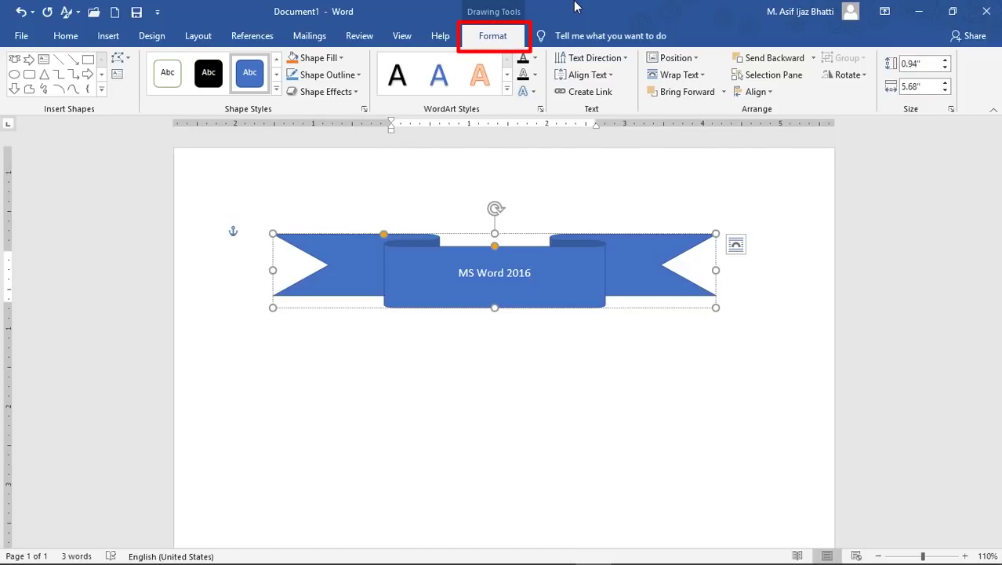
- Apply the light gold gradient theme style to the ribbon banner and set its outline to the light blue theme color
click(277, 91)
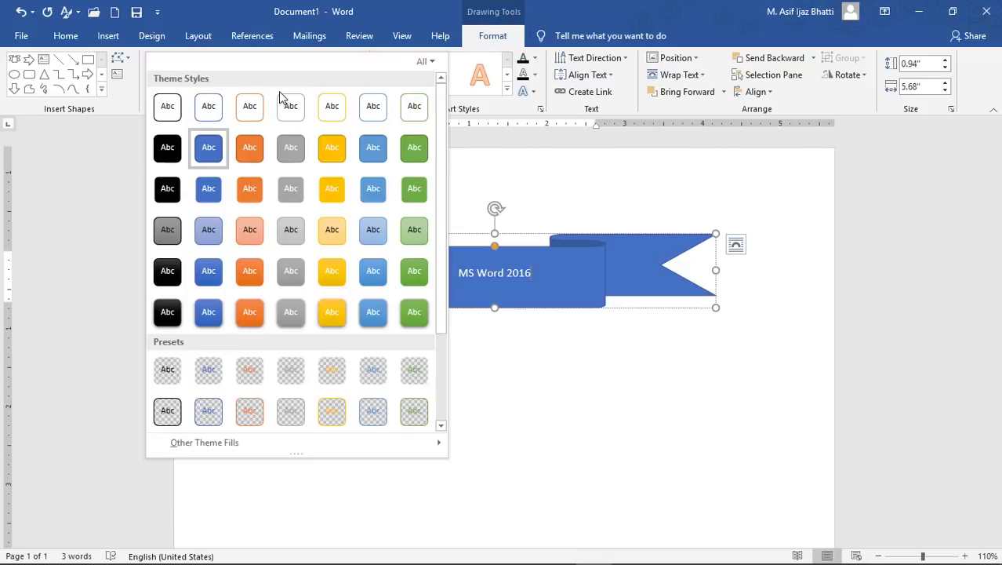
click(330, 228)
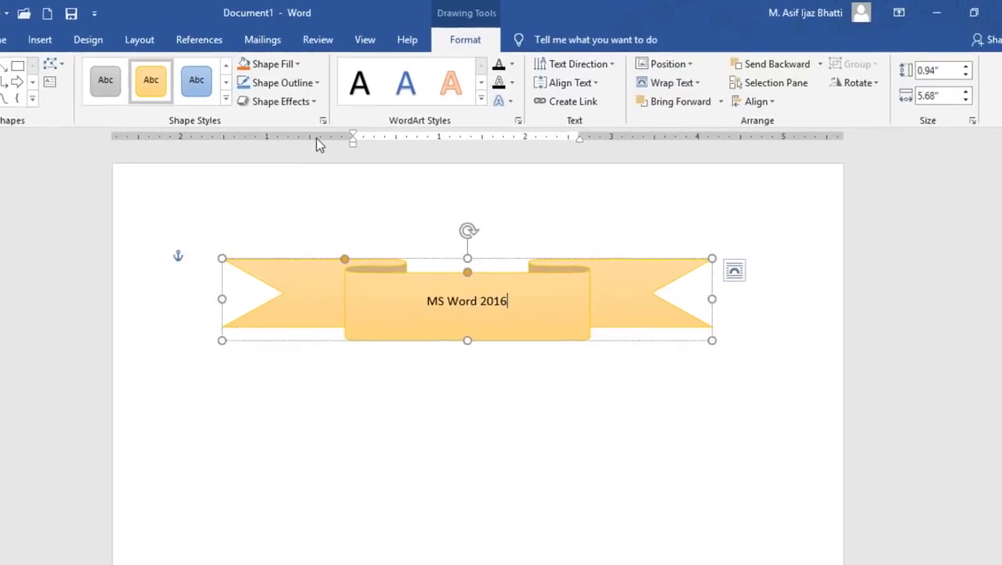
click(254, 71)
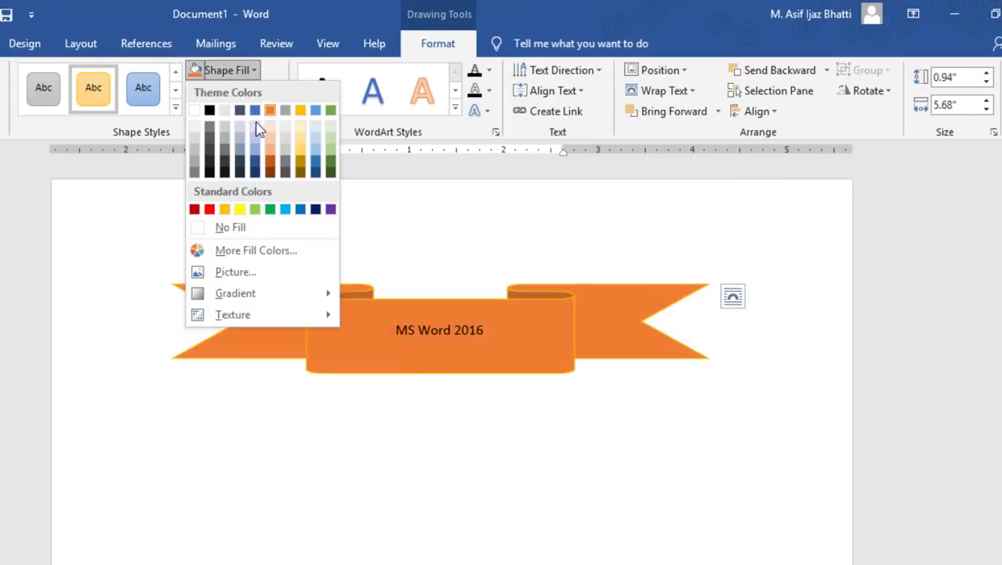
click(276, 74)
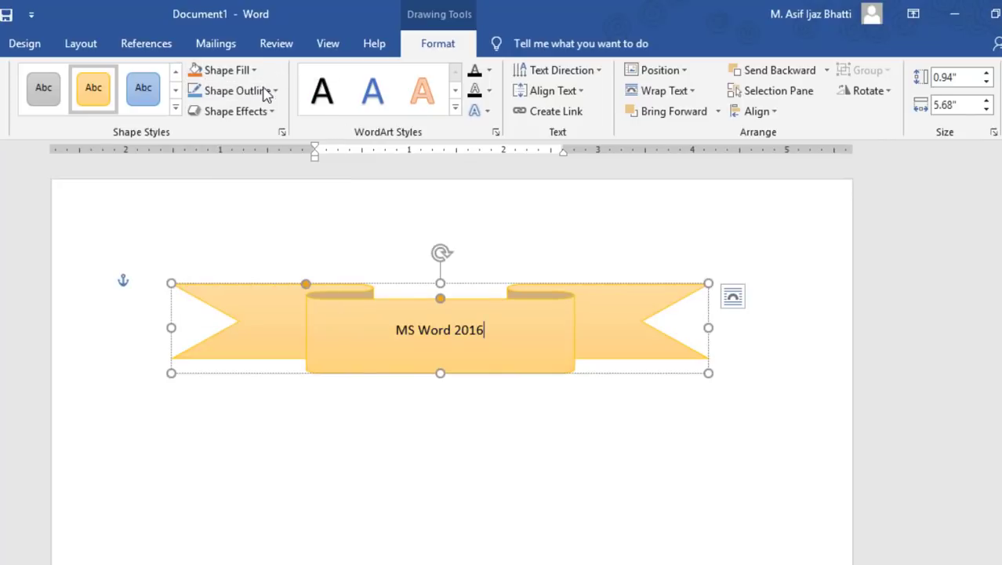
click(273, 91)
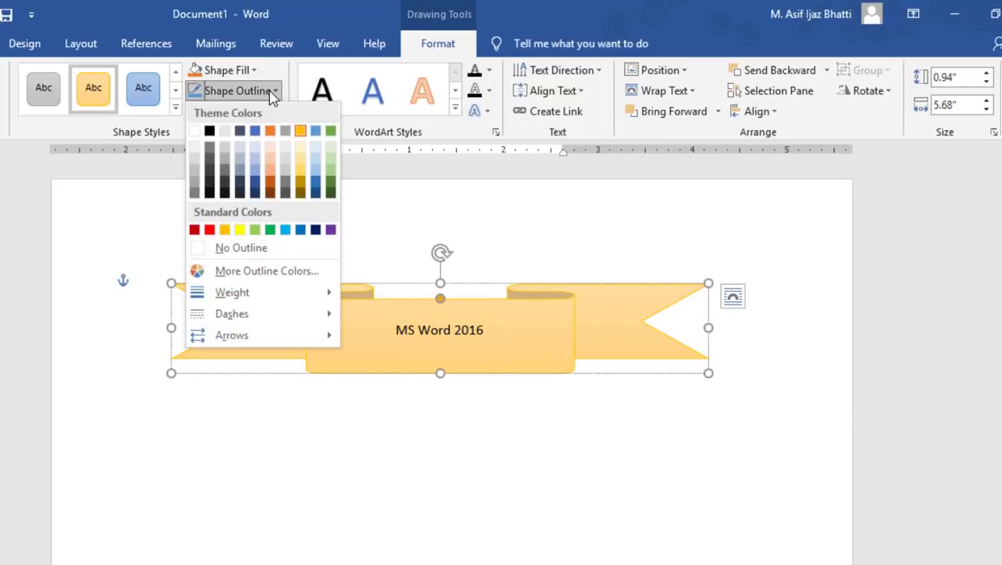
click(314, 132)
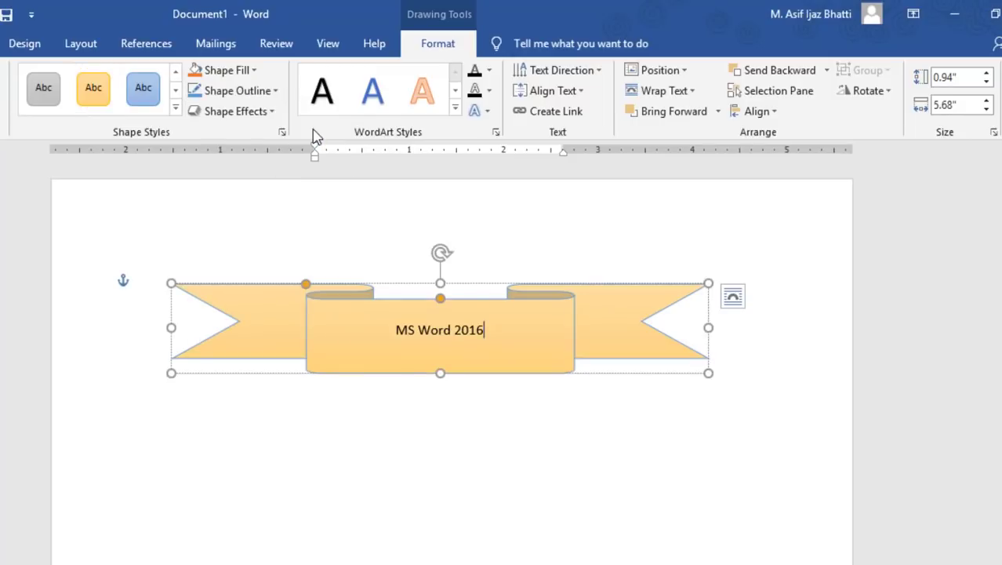
- Apply a reflection effect to the ribbon banner, using the middle one of the reflection variations
click(273, 113)
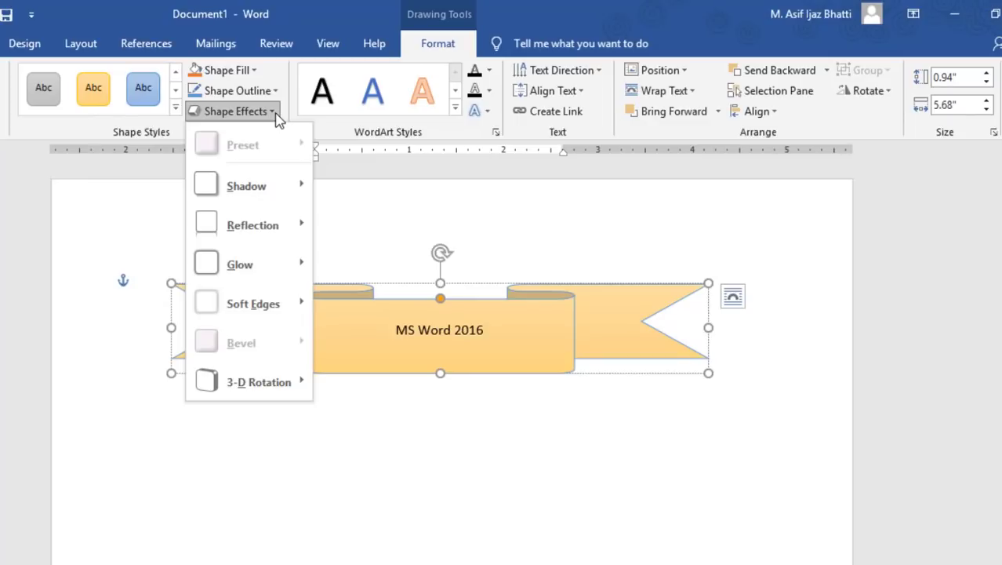
mouse_move(259, 229)
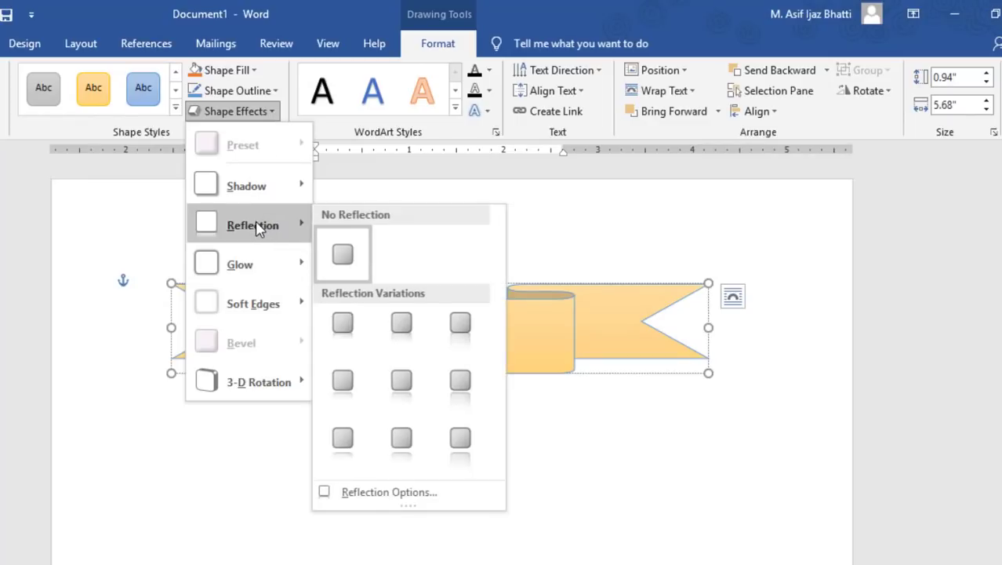
click(404, 378)
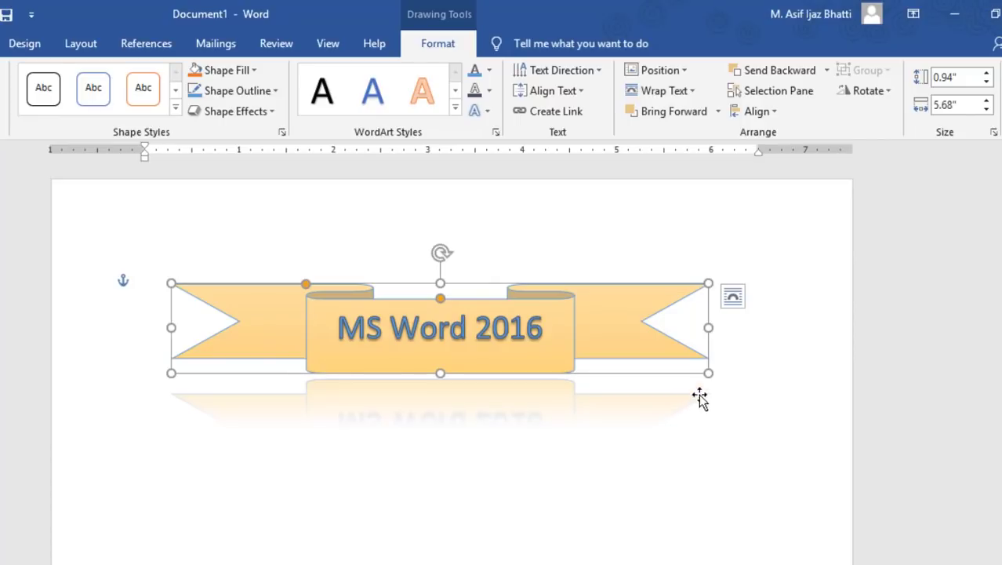
- Enlarge the ribbon banner from its corner, and adjust its size to 1.3" high and about 5.8" wide
mouse_move(708, 373)
mouse_down()
mouse_move(537, 366)
mouse_move(669, 376)
mouse_move(732, 394)
mouse_move(721, 380)
mouse_up()
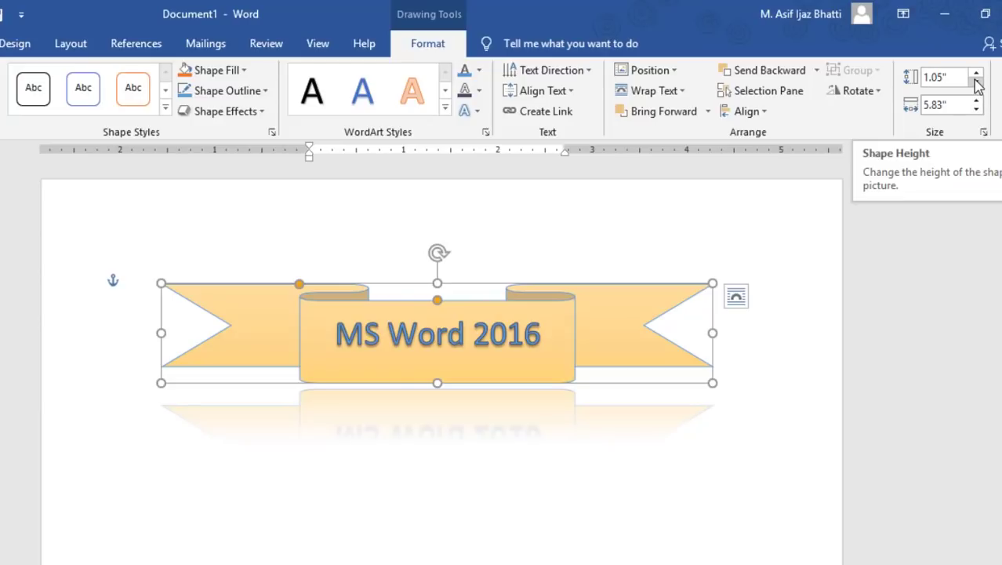
click(977, 83)
click(977, 73)
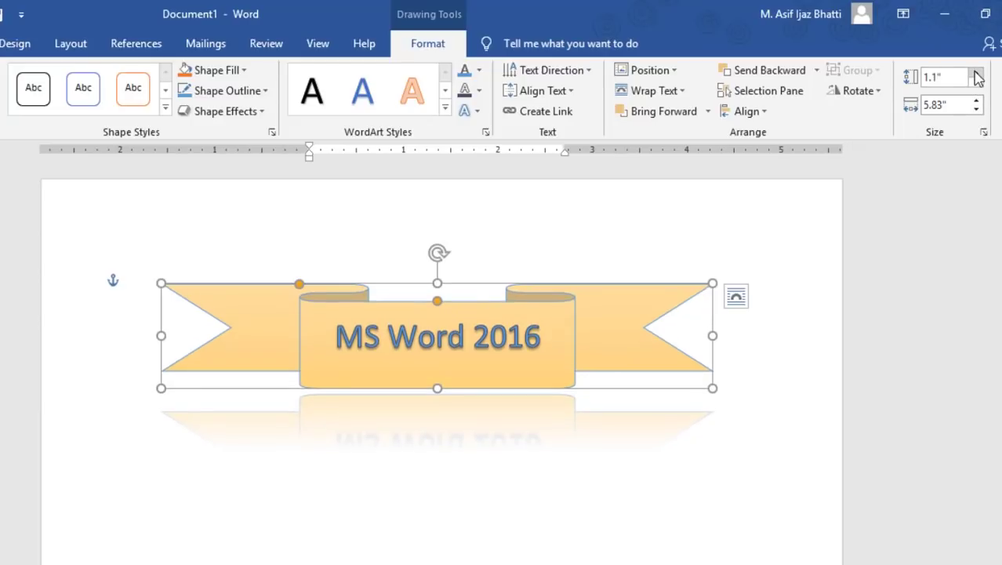
click(977, 73)
click(977, 73)
click(977, 111)
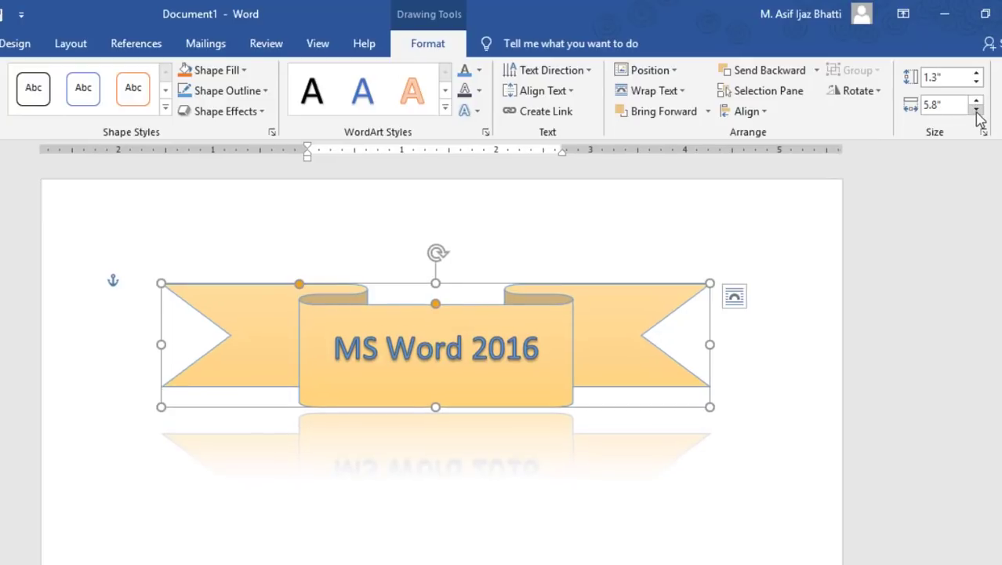
click(977, 111)
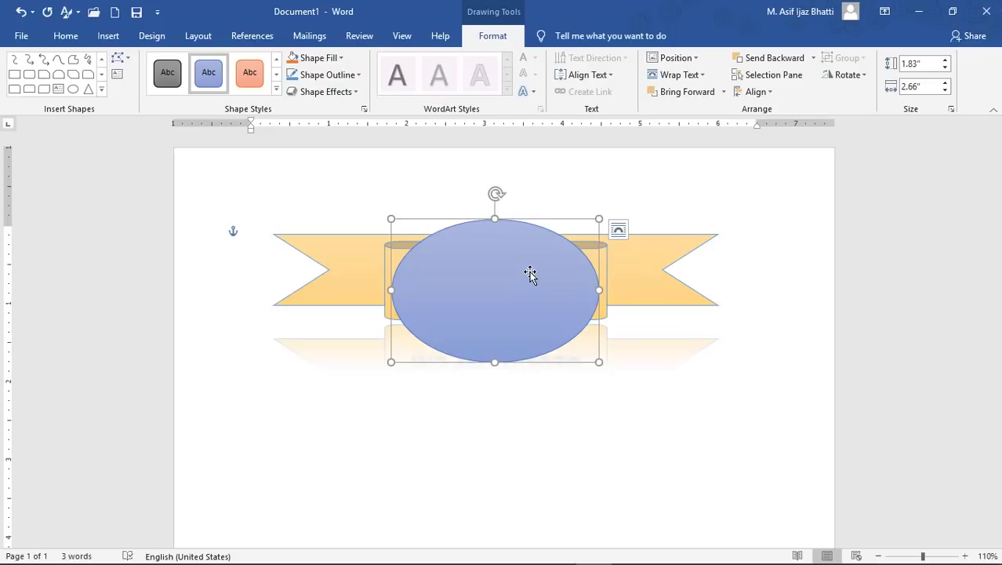
- Send the blue oval backward so that it lies behind the ribbon banner
right_click(530, 272)
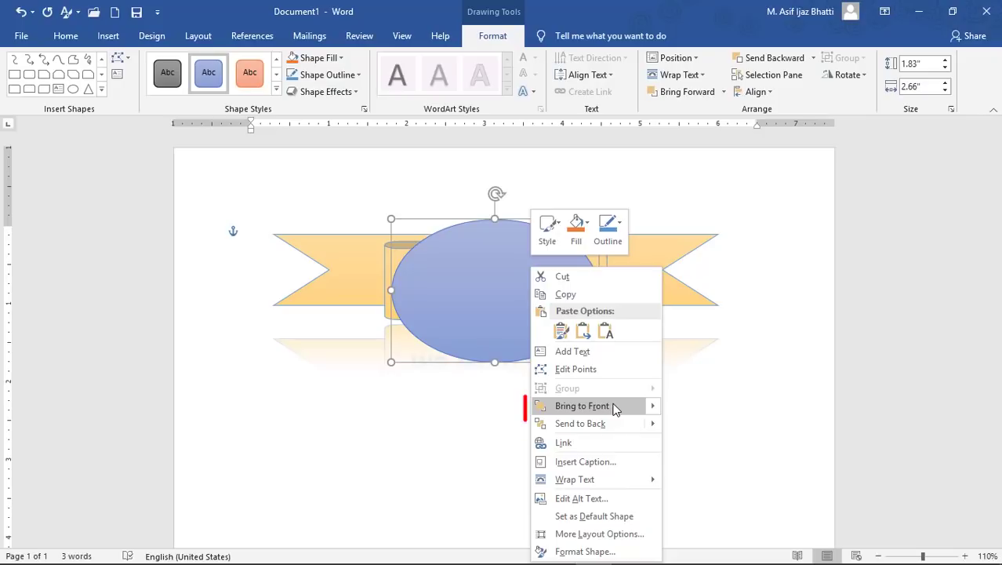
mouse_move(652, 431)
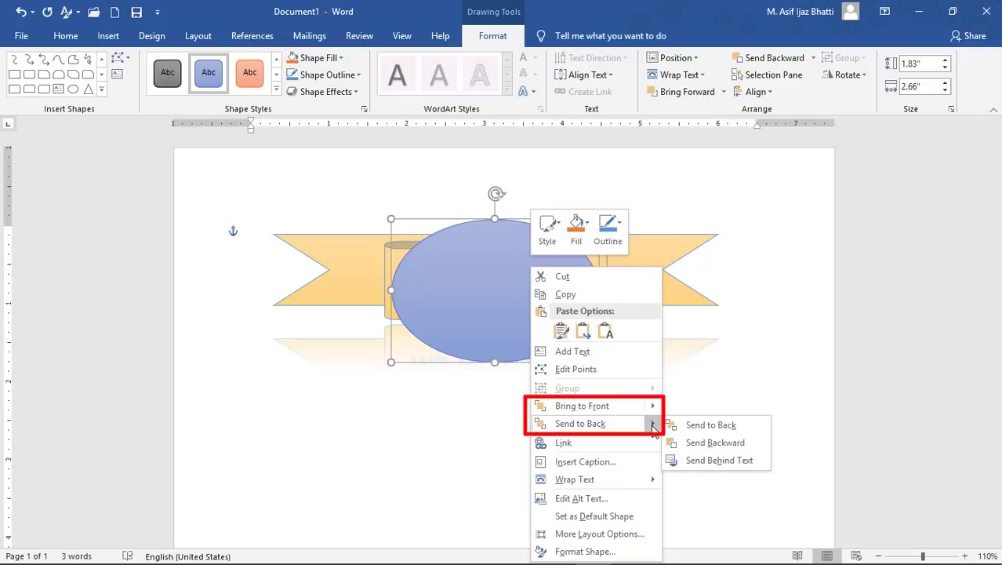
click(705, 443)
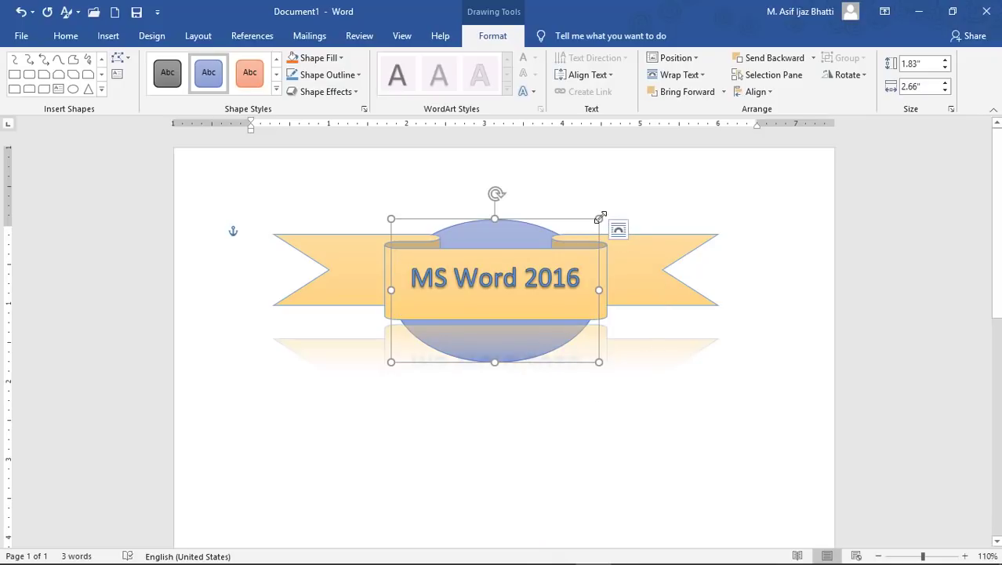
- Enlarge the oval slightly from three of its corners to about 1.94" high and 2.75" wide, and deselect it
drag(599, 217, 602, 213)
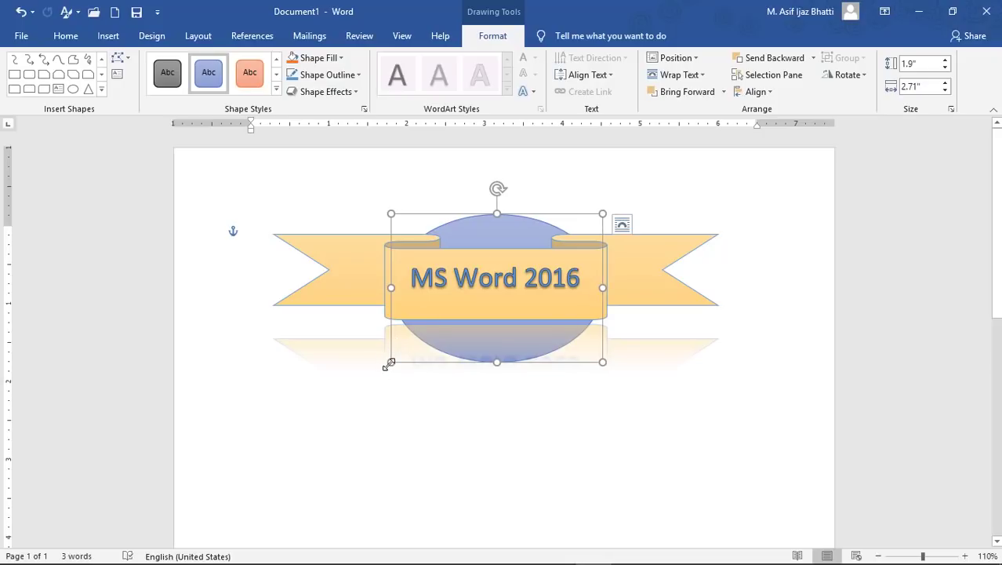
drag(385, 363, 387, 365)
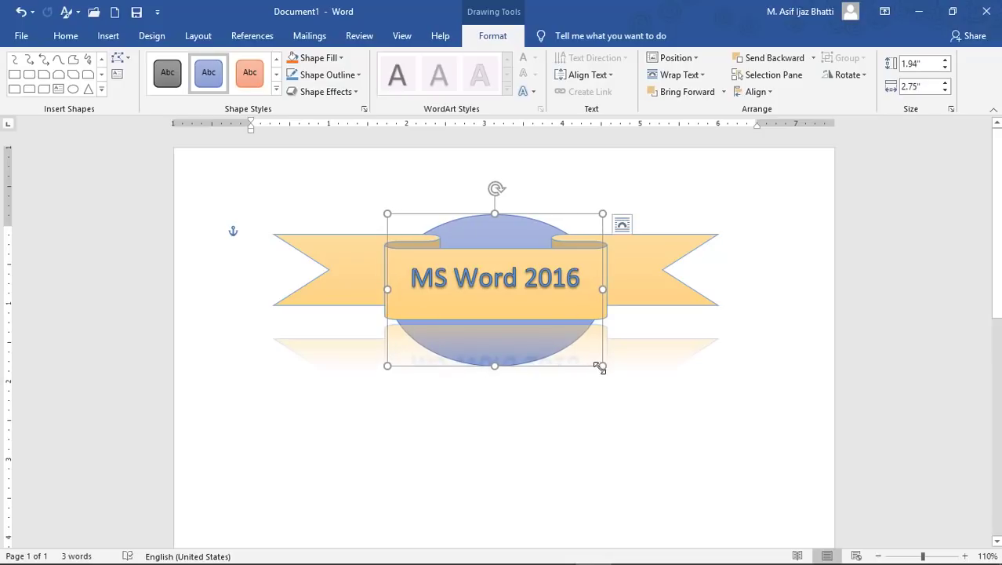
drag(601, 365, 605, 368)
click(691, 420)
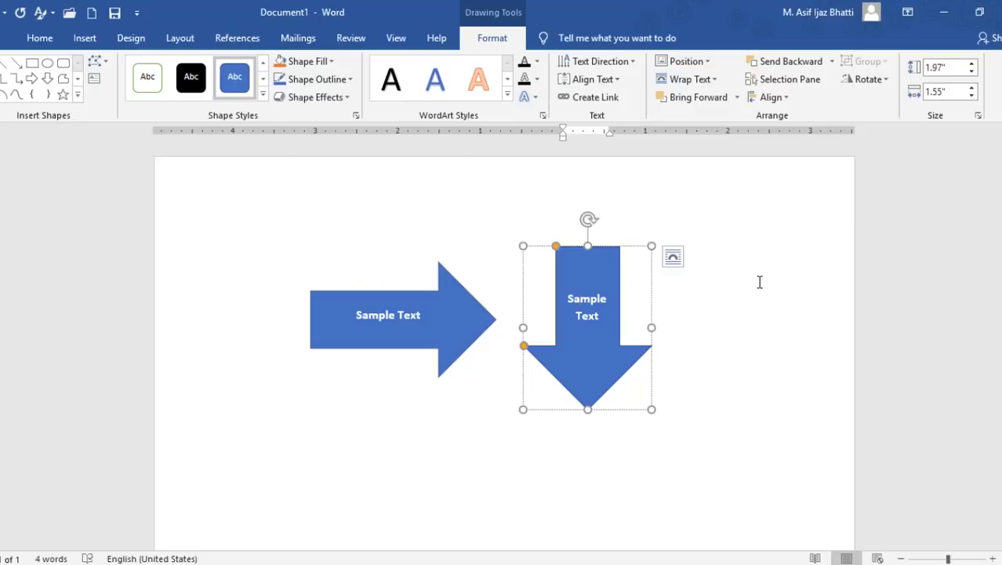
- Rotate the "Sample Text" inside the down arrow by 90°
click(635, 62)
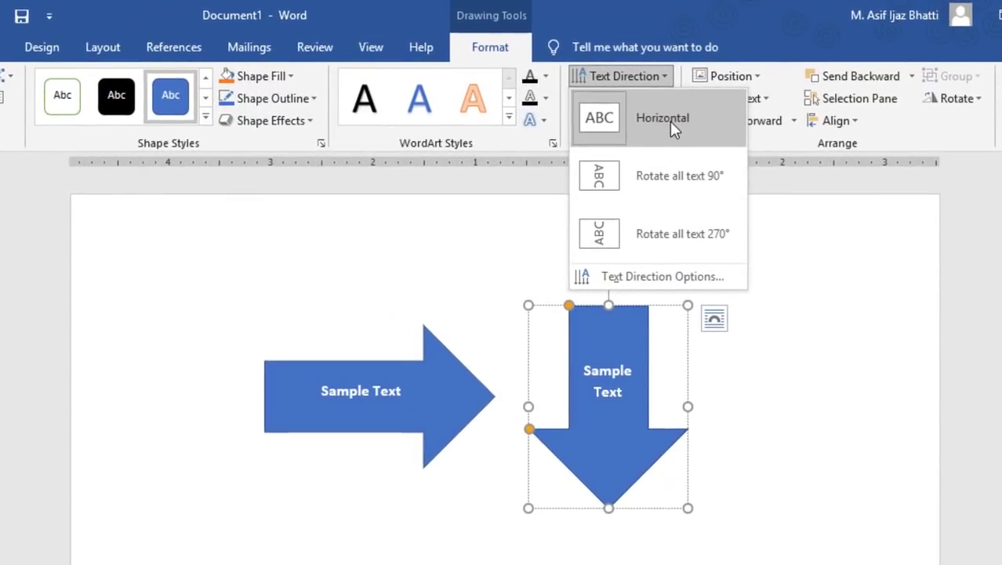
click(672, 182)
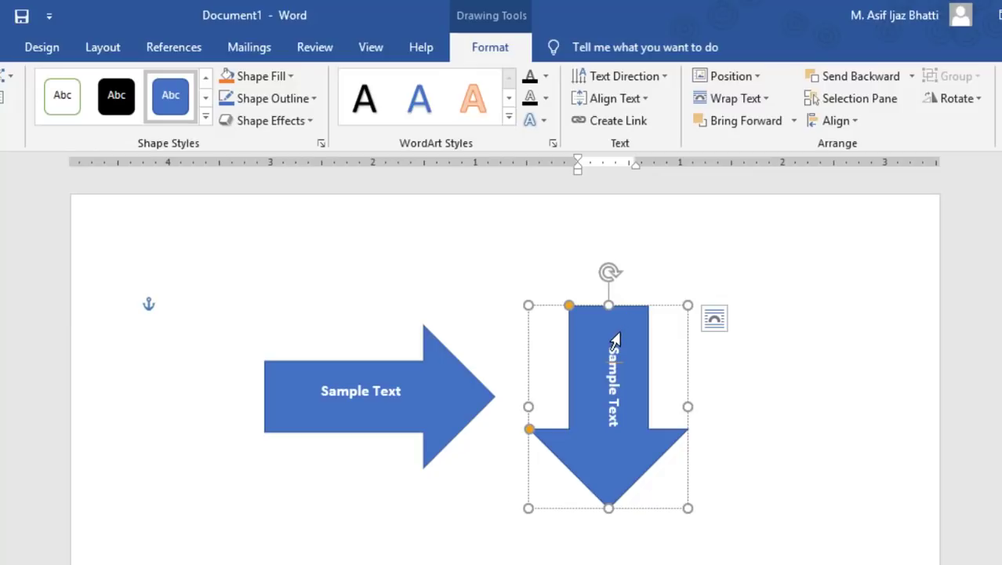
drag(620, 387, 627, 432)
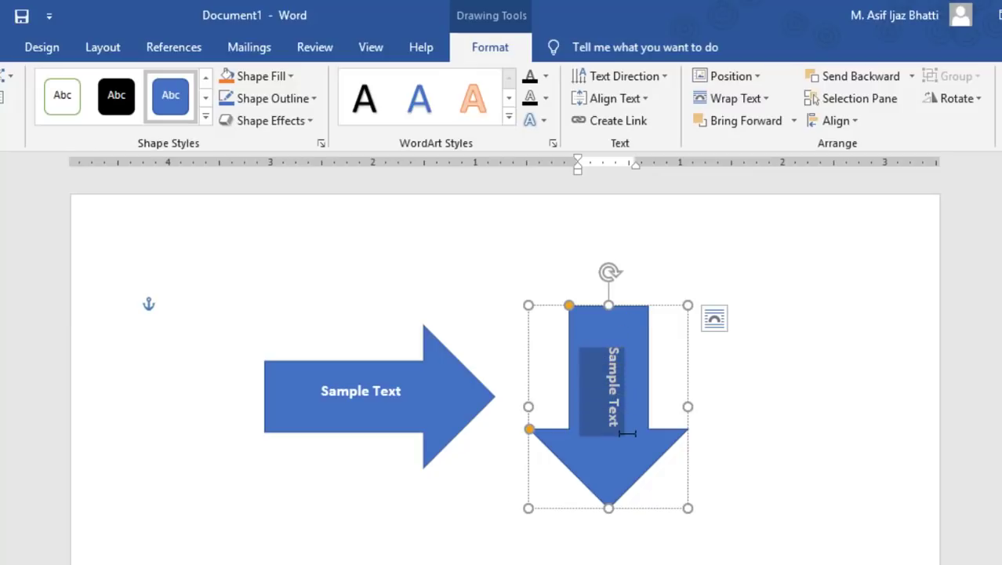
click(543, 418)
- Review the text alignment, page position and text wrapping options available for the right arrow
click(388, 368)
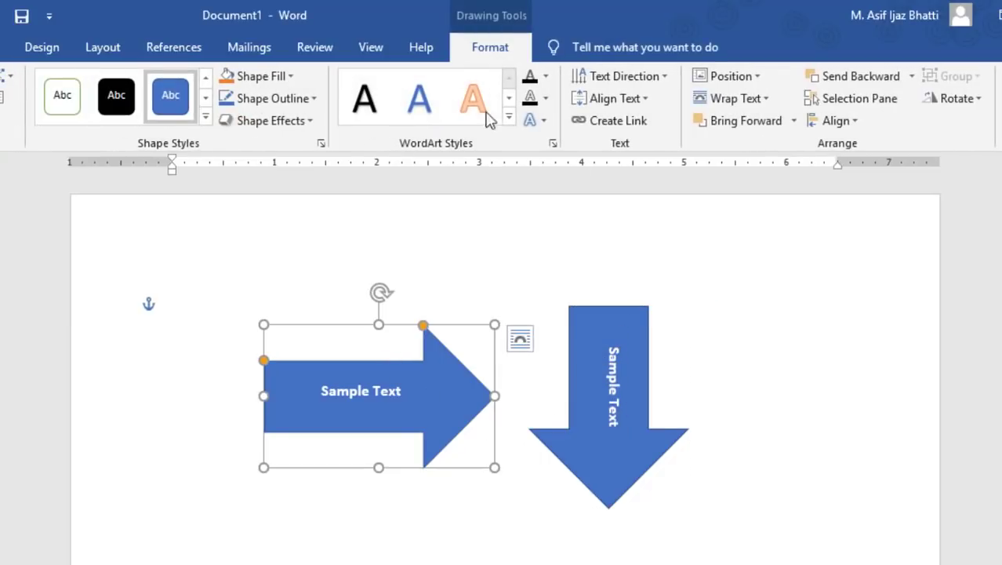
click(641, 100)
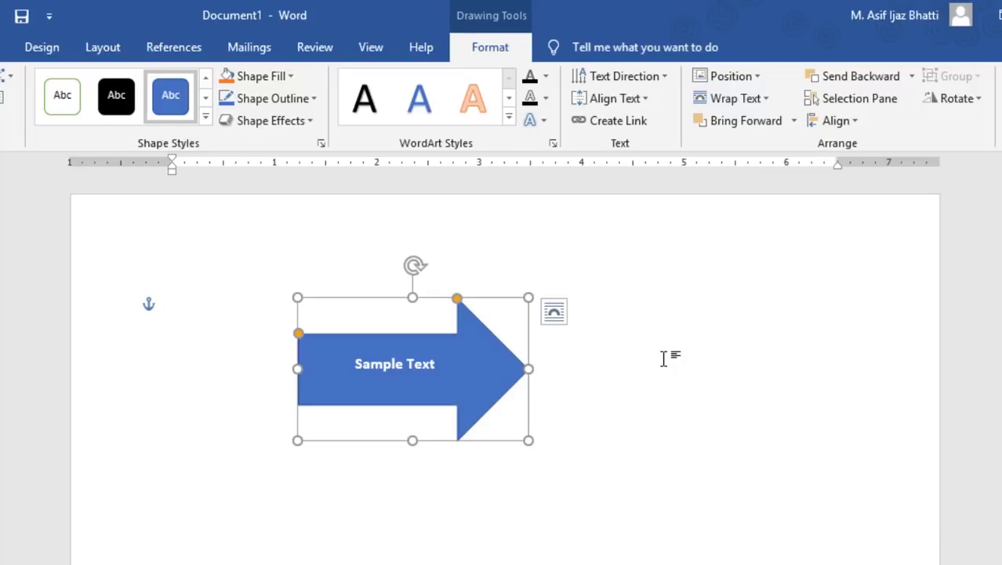
click(760, 78)
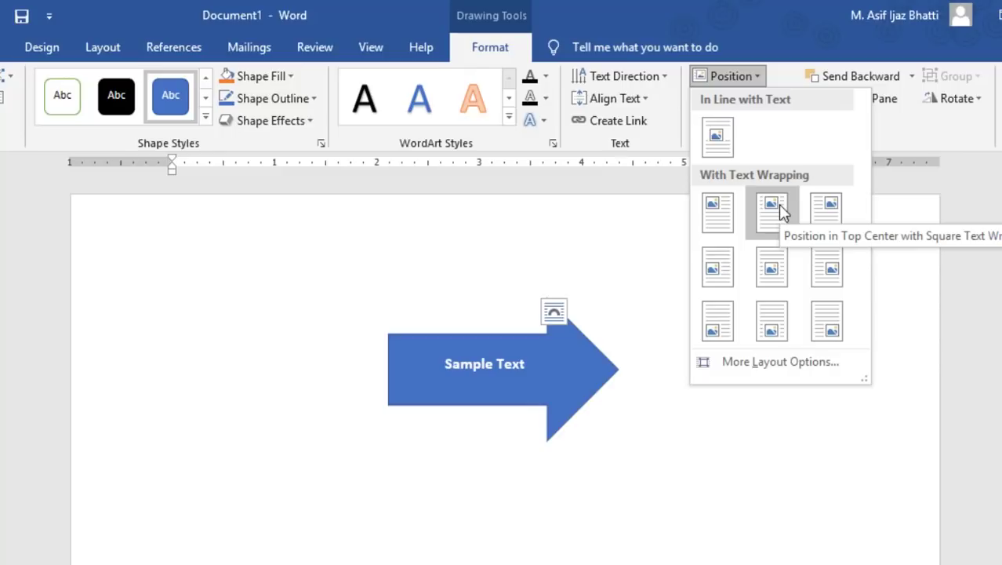
click(761, 100)
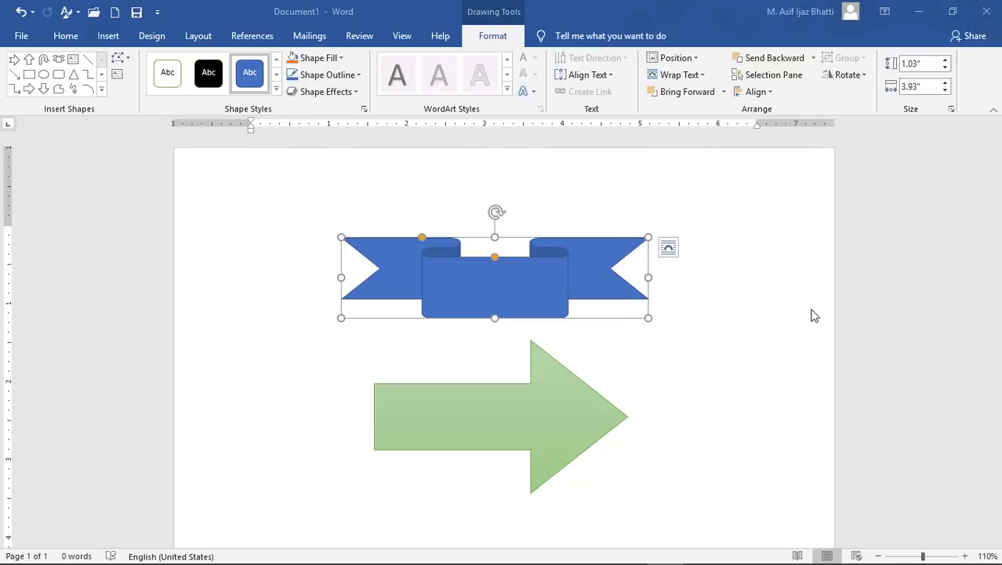
- Reshape the blue ribbon banner by slightly lowering the upper edge of its front panel and widening that panel
click(495, 258)
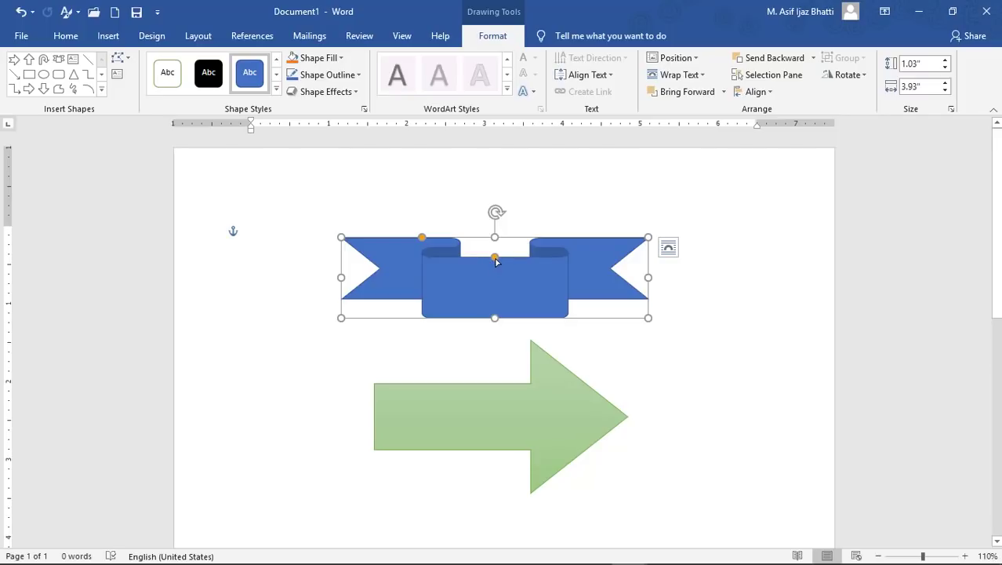
mouse_move(495, 257)
mouse_down()
mouse_move(497, 279)
mouse_move(496, 246)
mouse_move(495, 269)
mouse_move(494, 259)
mouse_up()
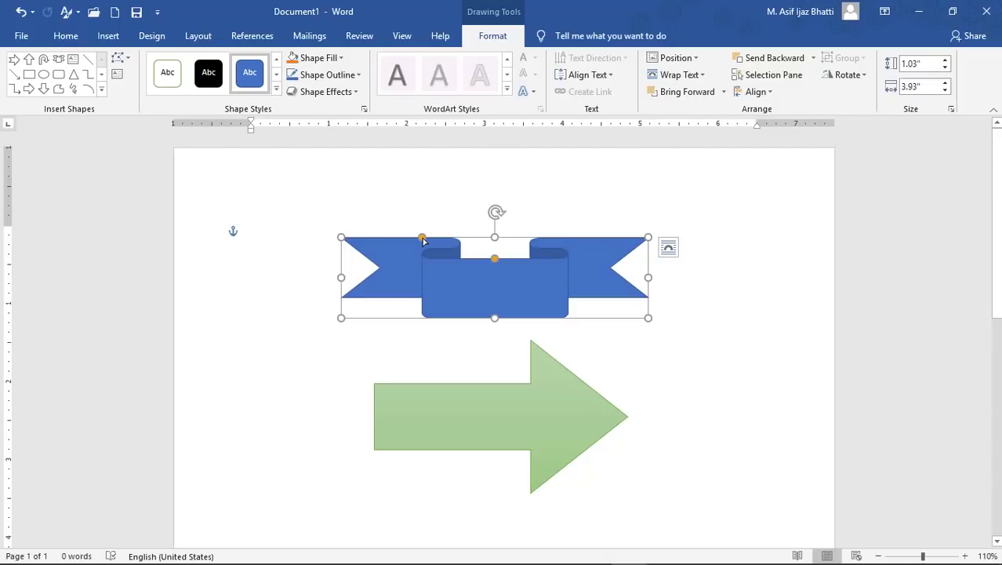
mouse_move(423, 239)
mouse_down()
mouse_move(385, 237)
mouse_move(419, 246)
mouse_up()
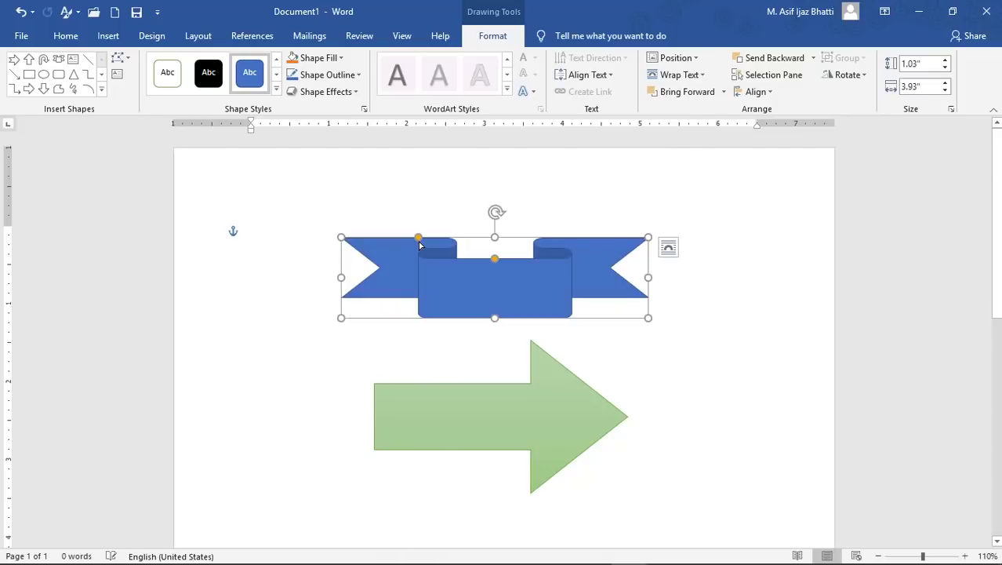
- Reshape the green right arrow by making its head slightly shorter and its shaft slightly thicker
click(483, 412)
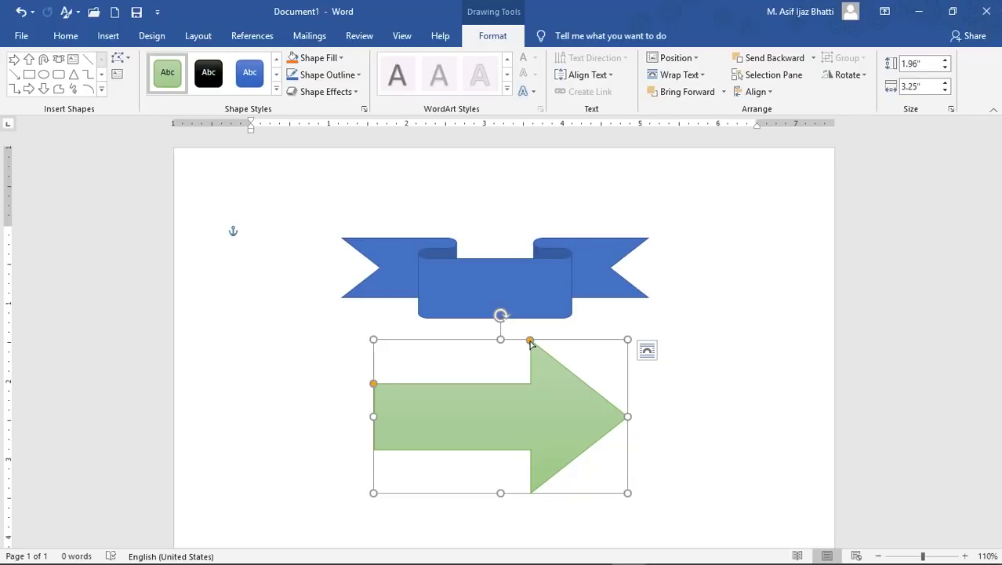
mouse_move(530, 341)
mouse_down()
mouse_move(480, 353)
mouse_move(534, 358)
mouse_up()
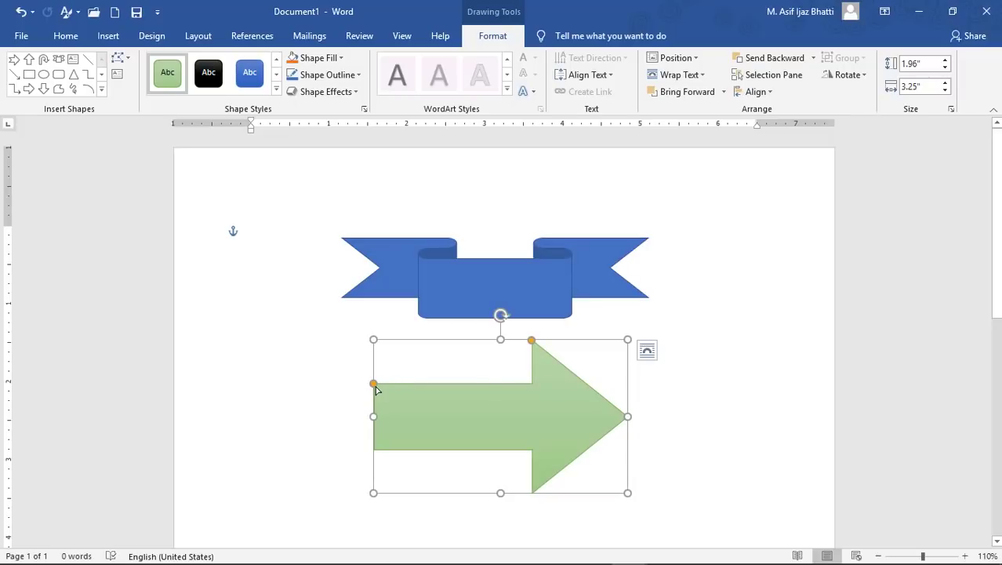
mouse_move(374, 385)
mouse_down()
mouse_move(374, 366)
mouse_move(374, 406)
mouse_move(373, 380)
mouse_up()
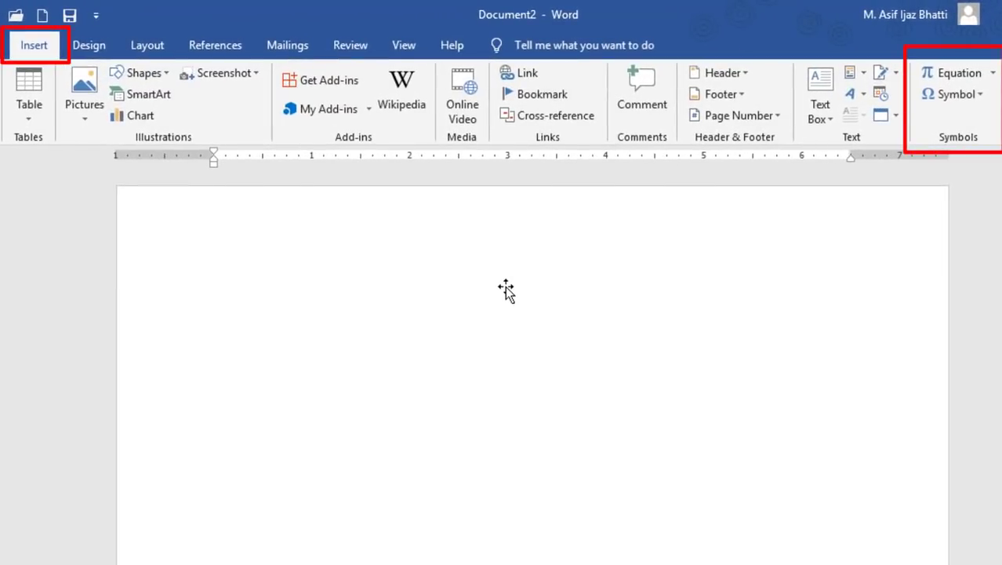
- Open the full symbol collection for the blank document and choose the Wingdings 2 font
click(958, 95)
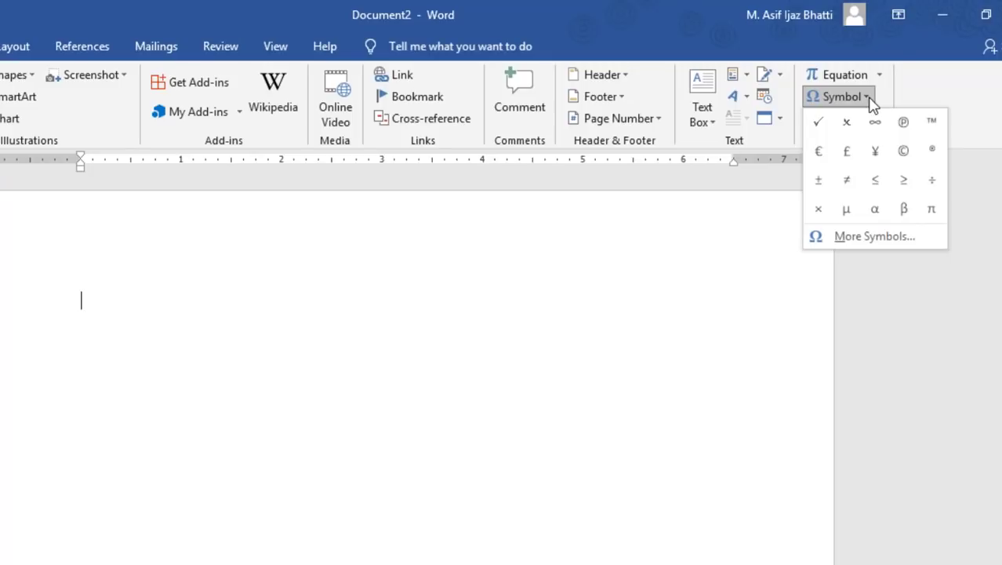
right_click(888, 248)
click(886, 243)
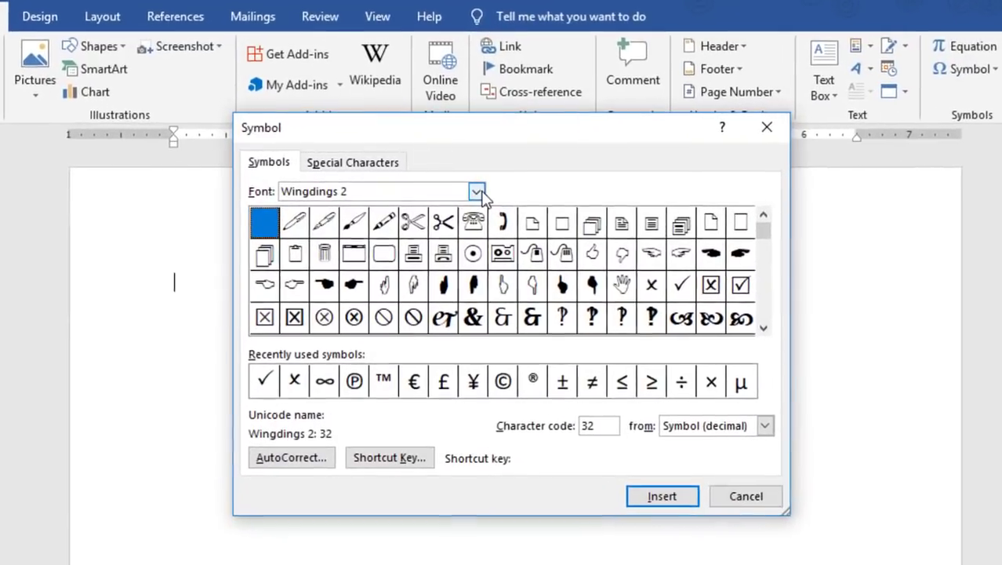
click(460, 184)
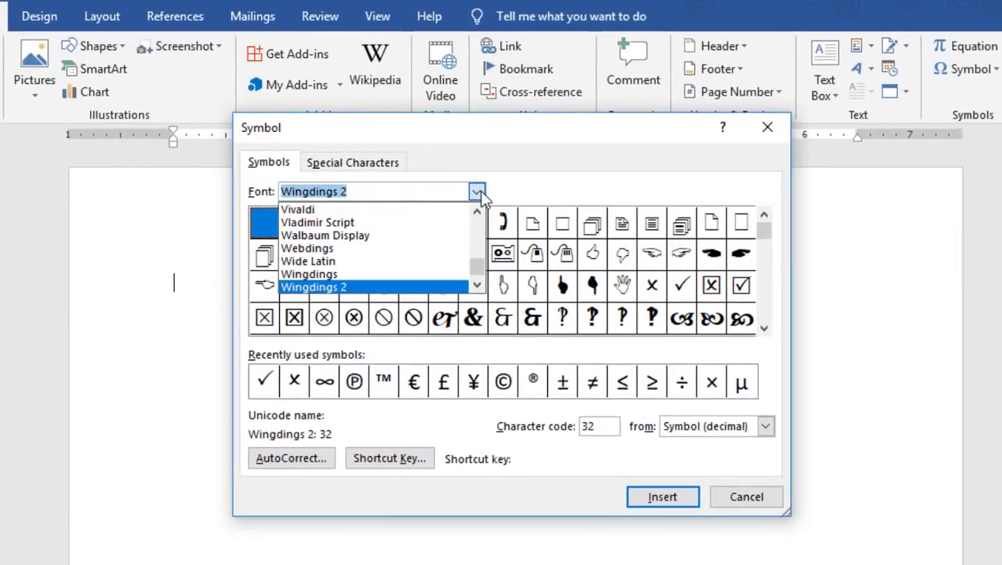
click(339, 287)
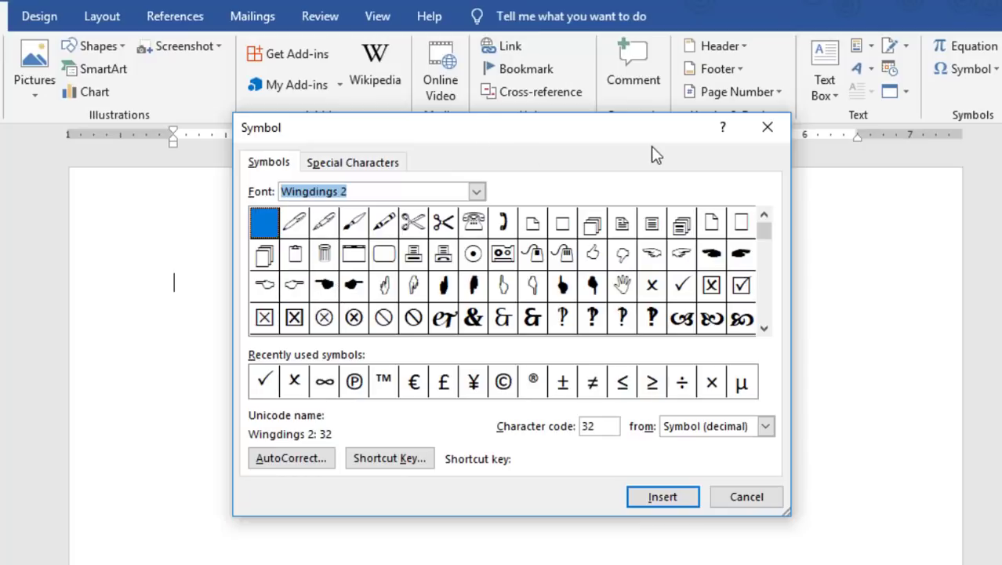
- Insert the check mark and the cross mark from the recently used symbols, and close the symbol dialog
click(265, 382)
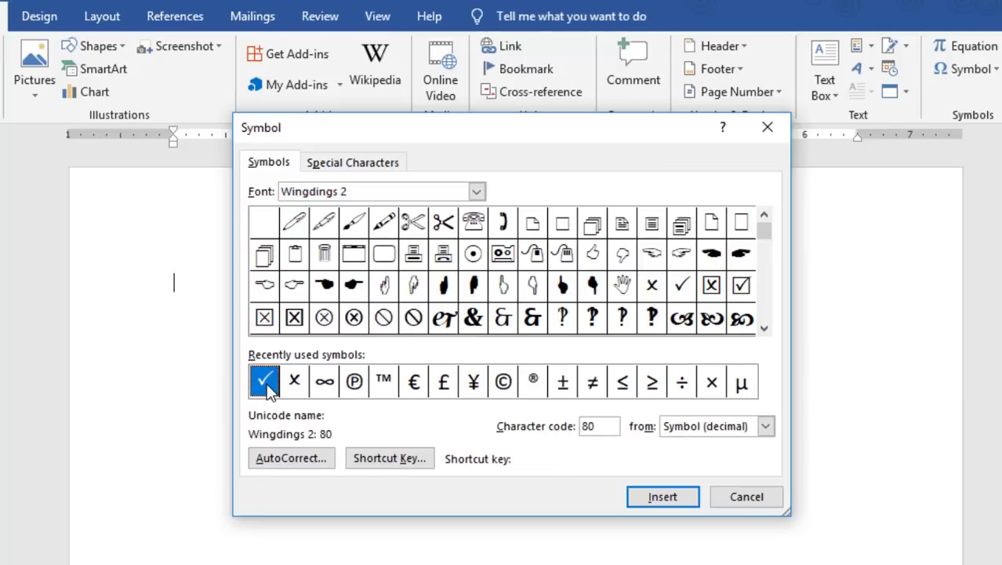
click(671, 494)
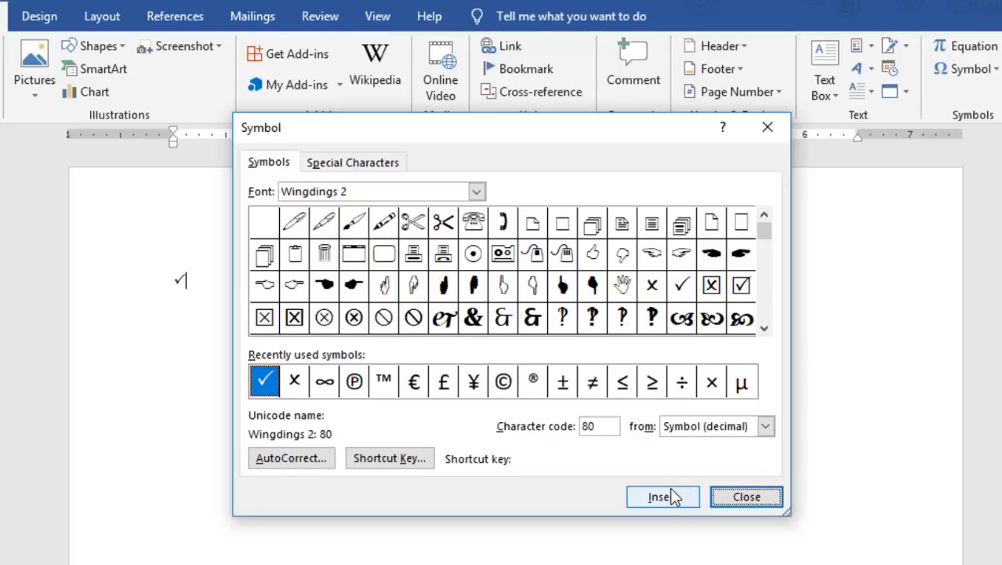
click(294, 382)
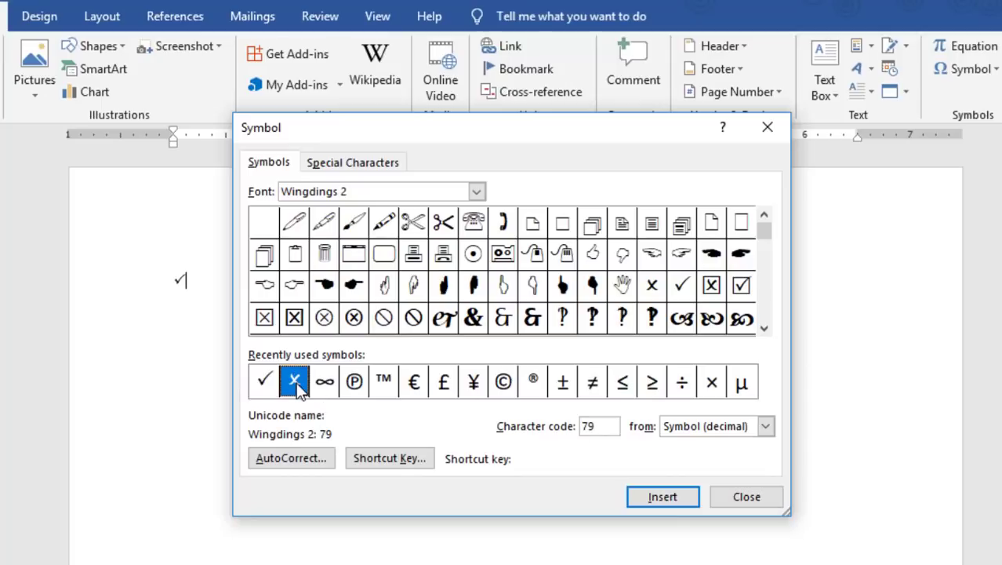
click(651, 497)
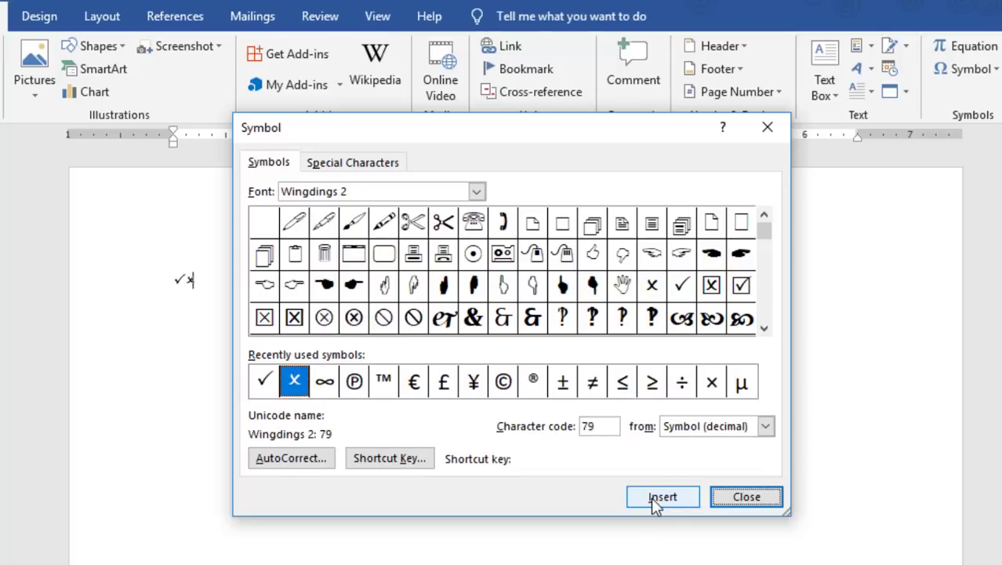
click(745, 497)
- Set the check mark and cross mark to font size 26 and move the cross onto its own line below
drag(175, 276, 213, 286)
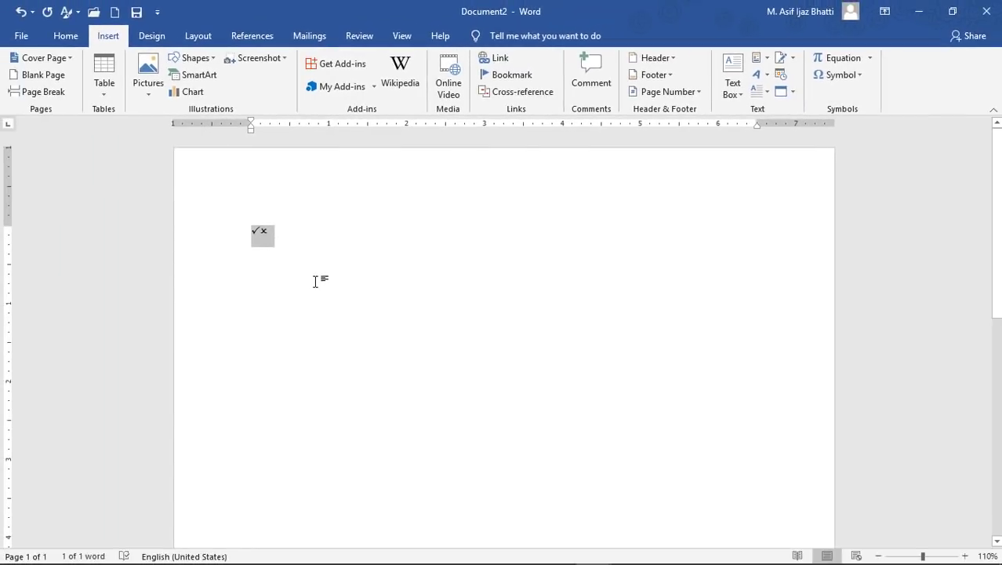
click(65, 36)
click(222, 64)
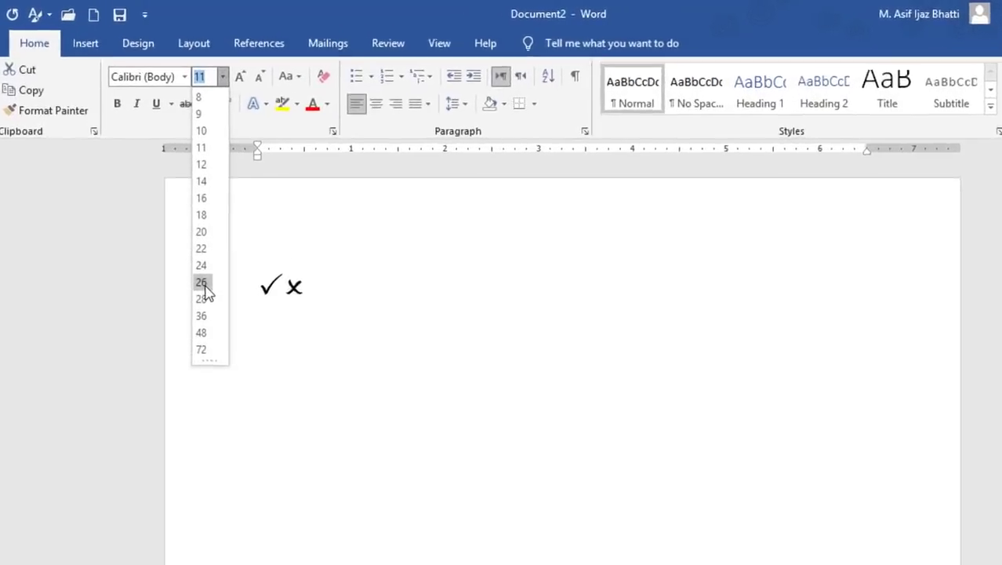
click(202, 283)
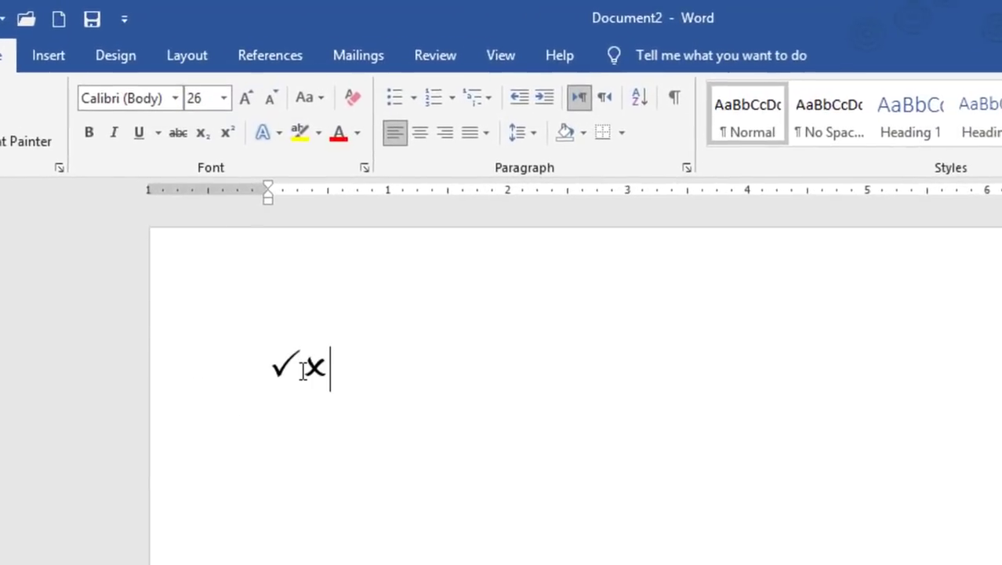
key(Left)
key(Return)
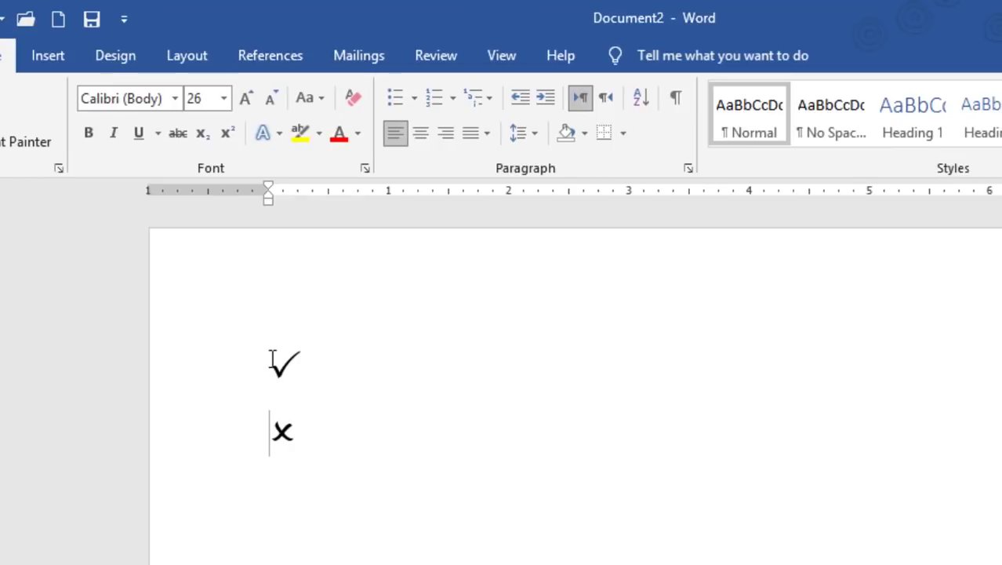
- Colour the check mark with the base green theme colour
drag(273, 359, 306, 365)
click(356, 135)
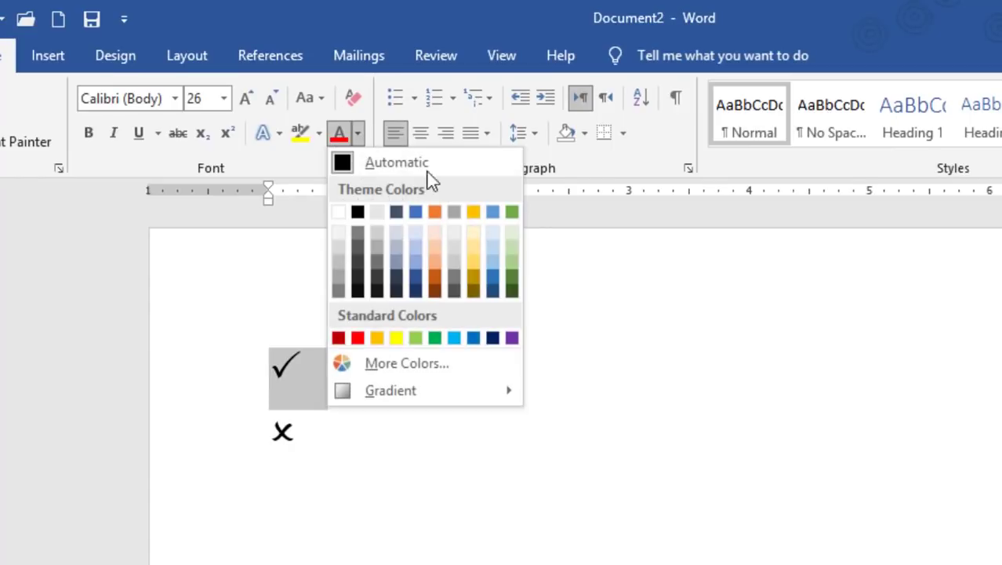
click(512, 211)
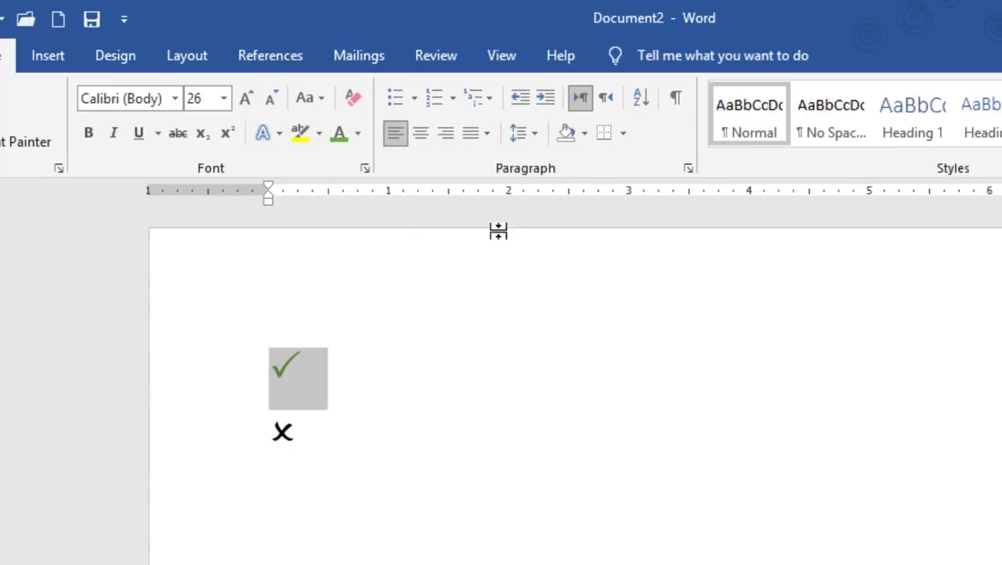
- Colour the cross mark standard red and deselect it
drag(271, 433, 307, 439)
click(358, 135)
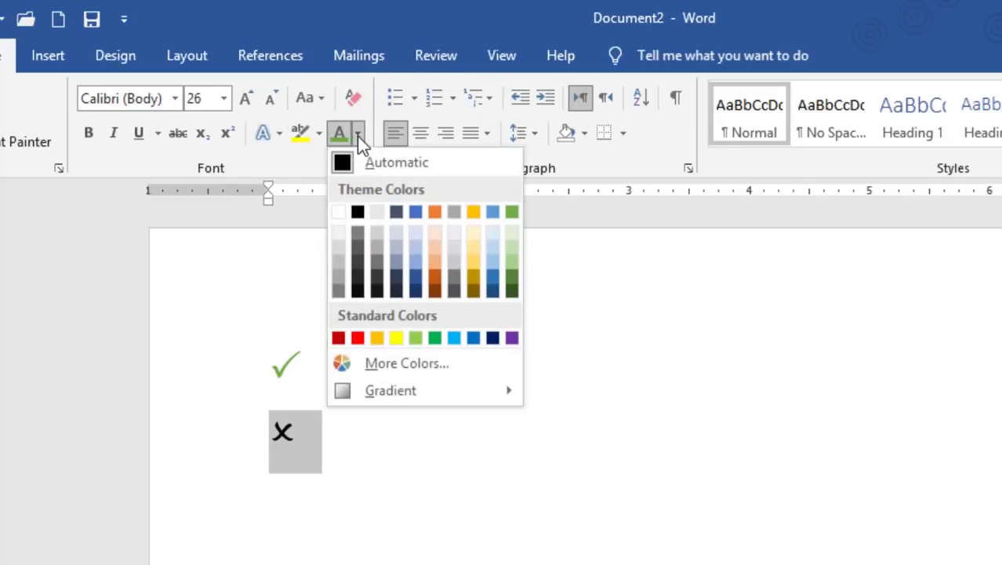
click(358, 337)
click(490, 502)
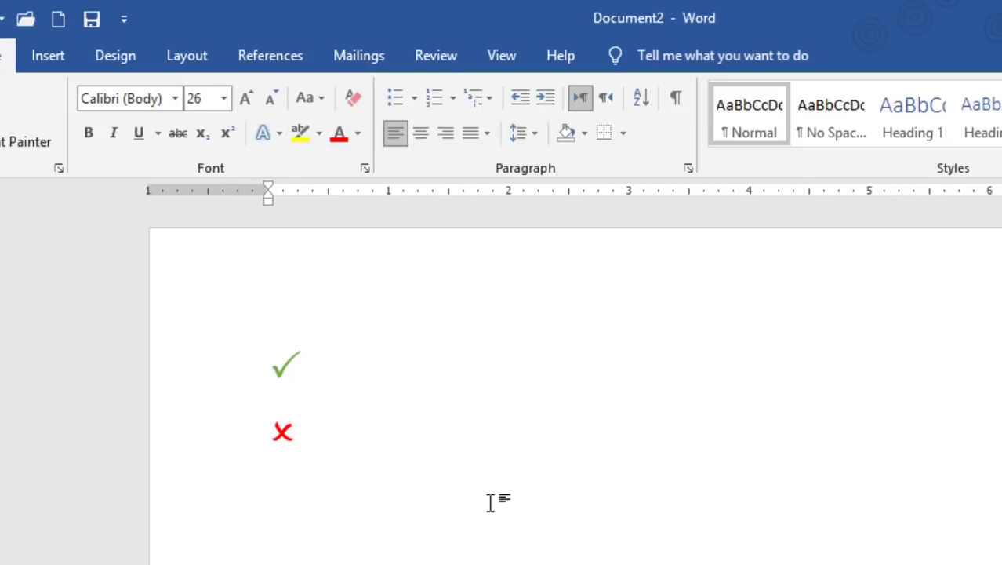